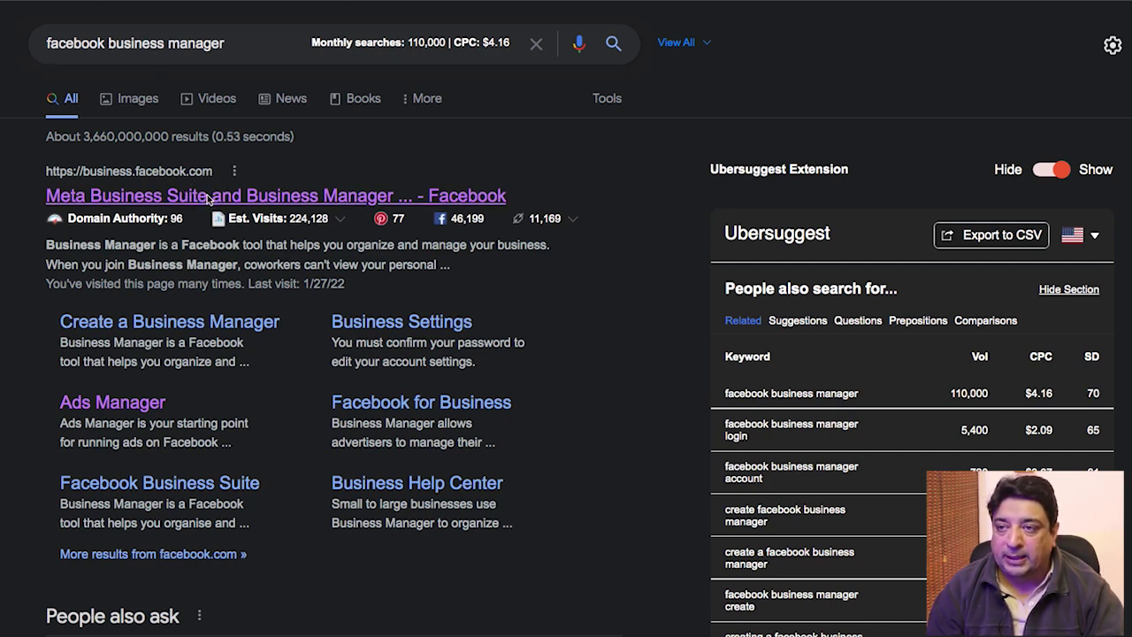
Step: Open Meta Business Suite and start a new business account from the Being Guru account switcher
click(208, 196)
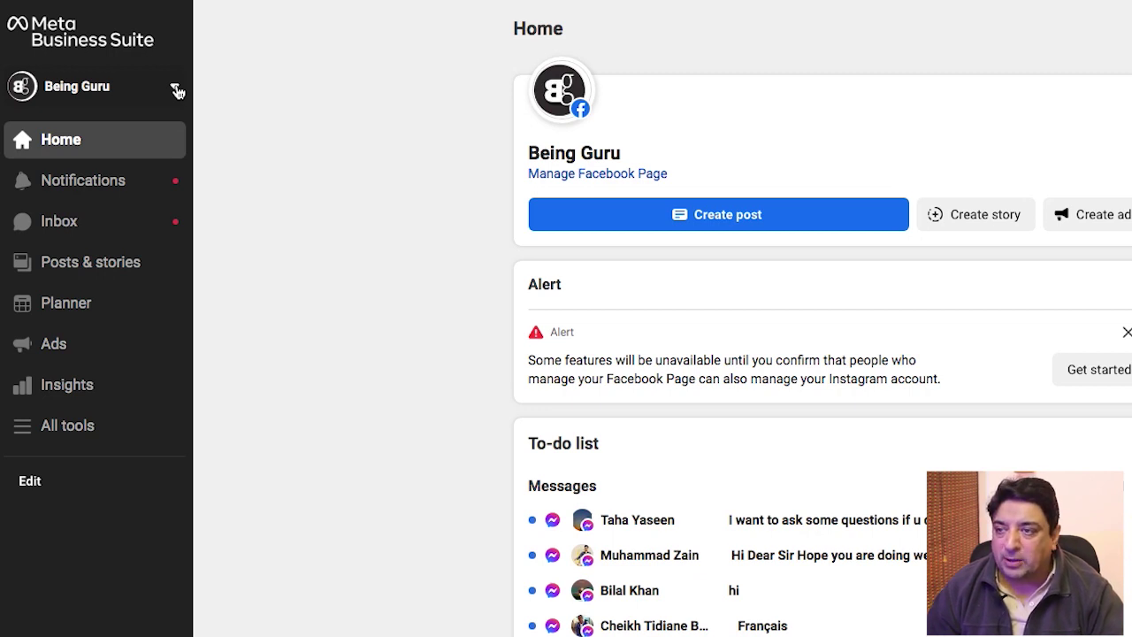
click(176, 91)
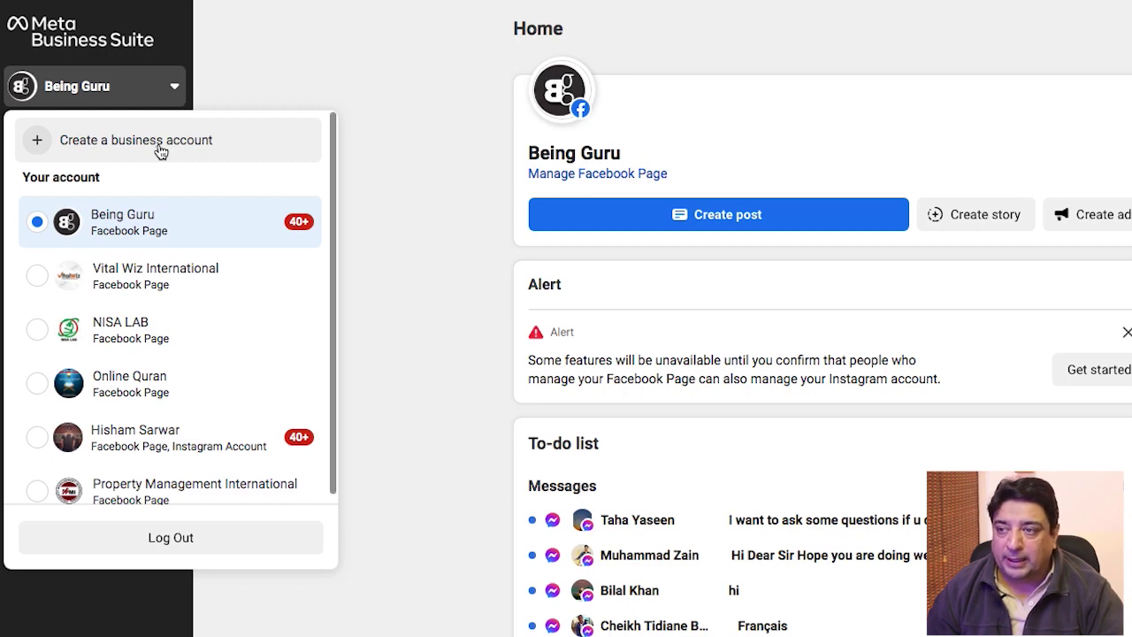
click(160, 152)
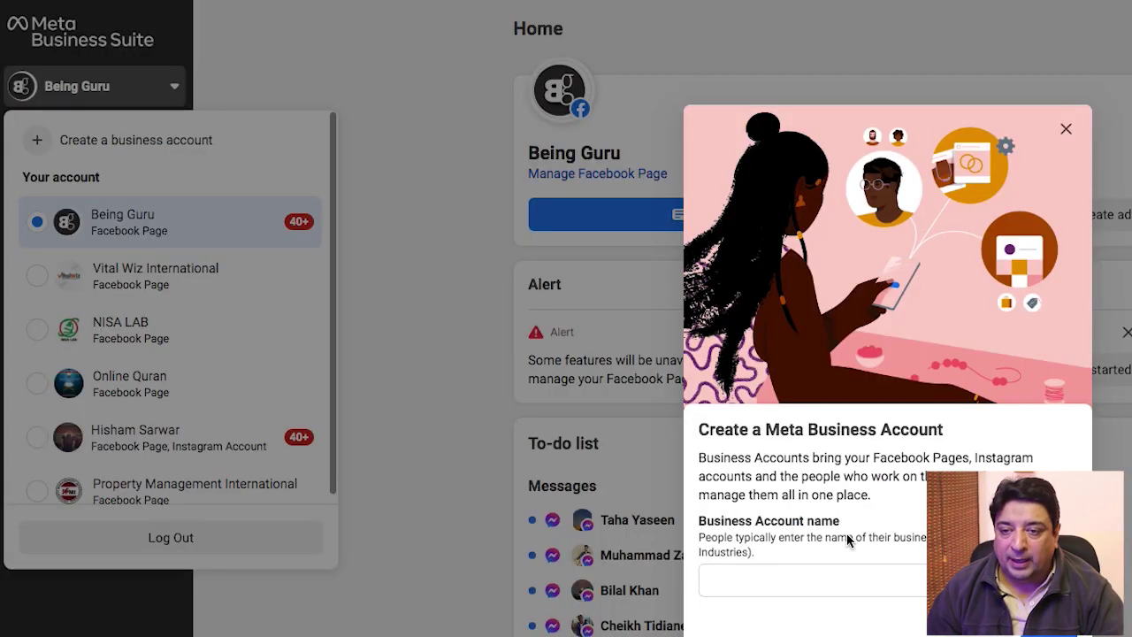
Step: Enter WorkChest-Biz as the business account name, fixing the 'Bau' typo, and submit it
click(776, 586)
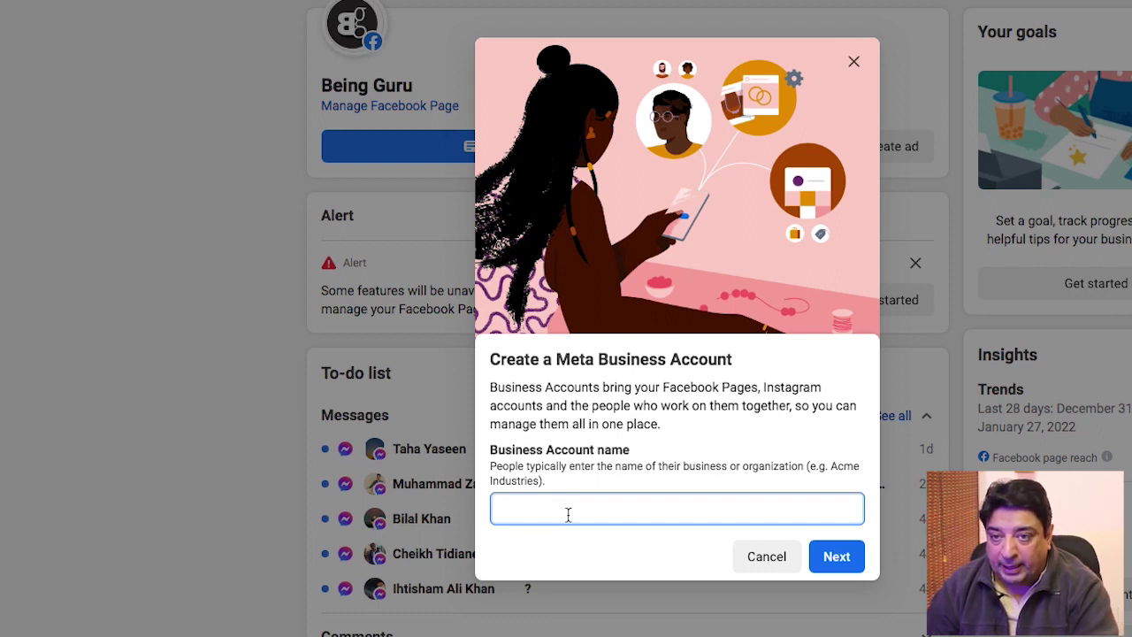
text(Wo)
text(rkChest)
text(-Ba)
text(u)
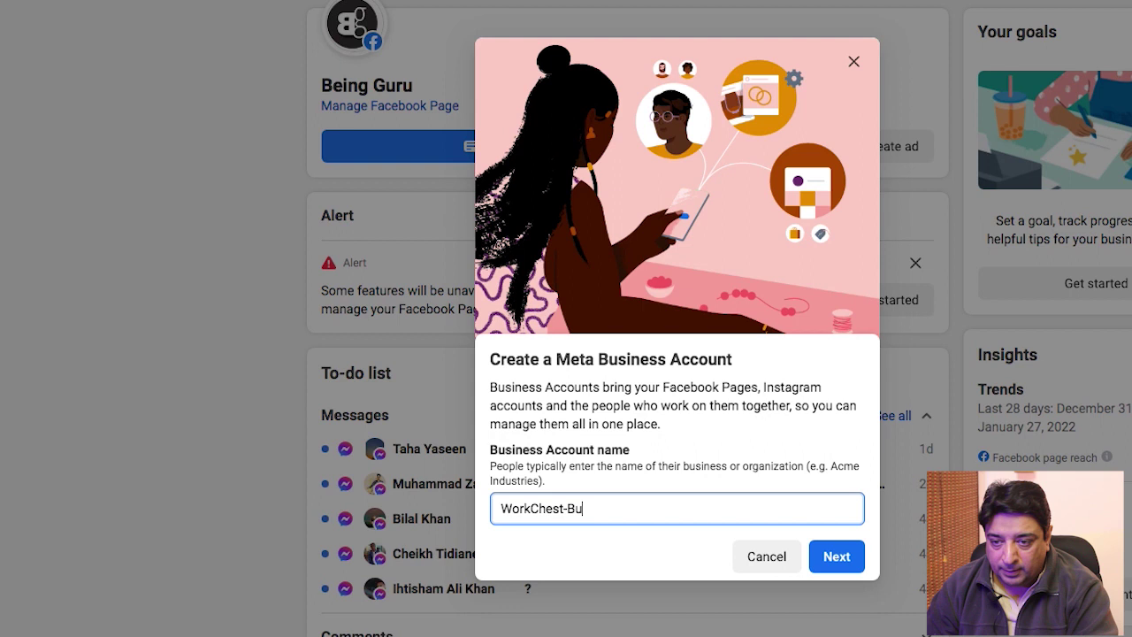
key(ctrl+a)
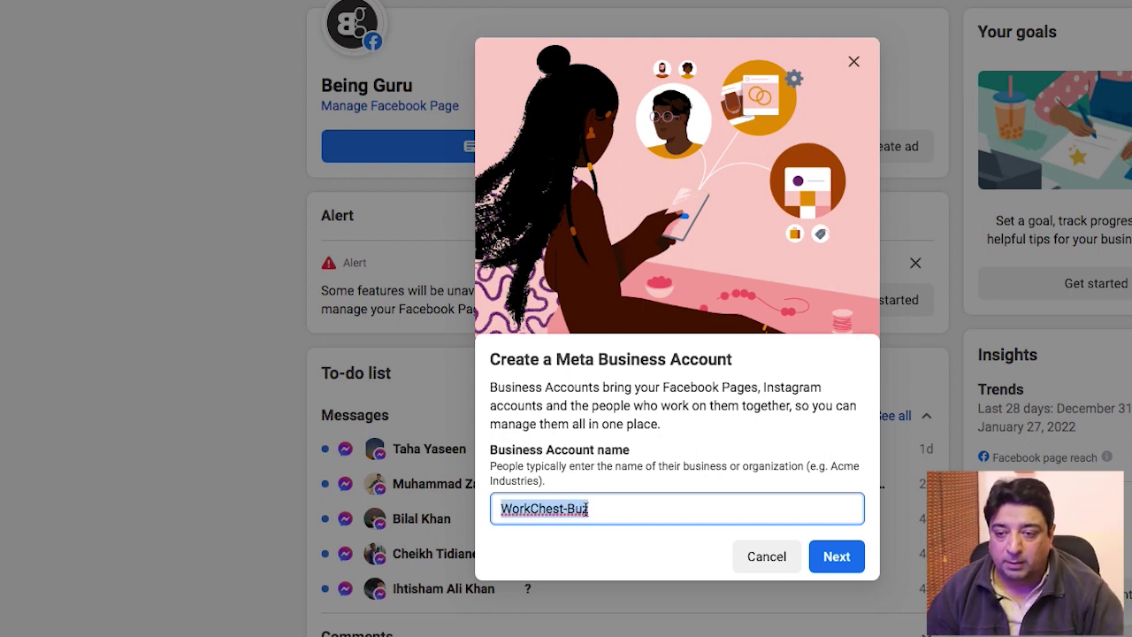
click(581, 520)
text(i)
key(Delete)
key(ctrl+a)
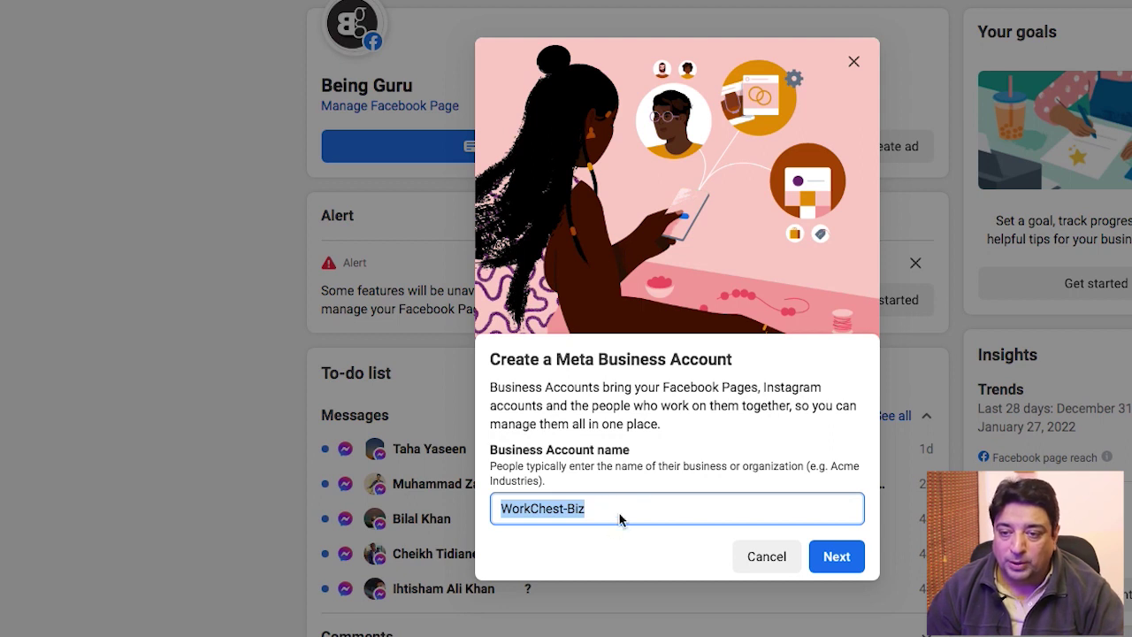
click(837, 565)
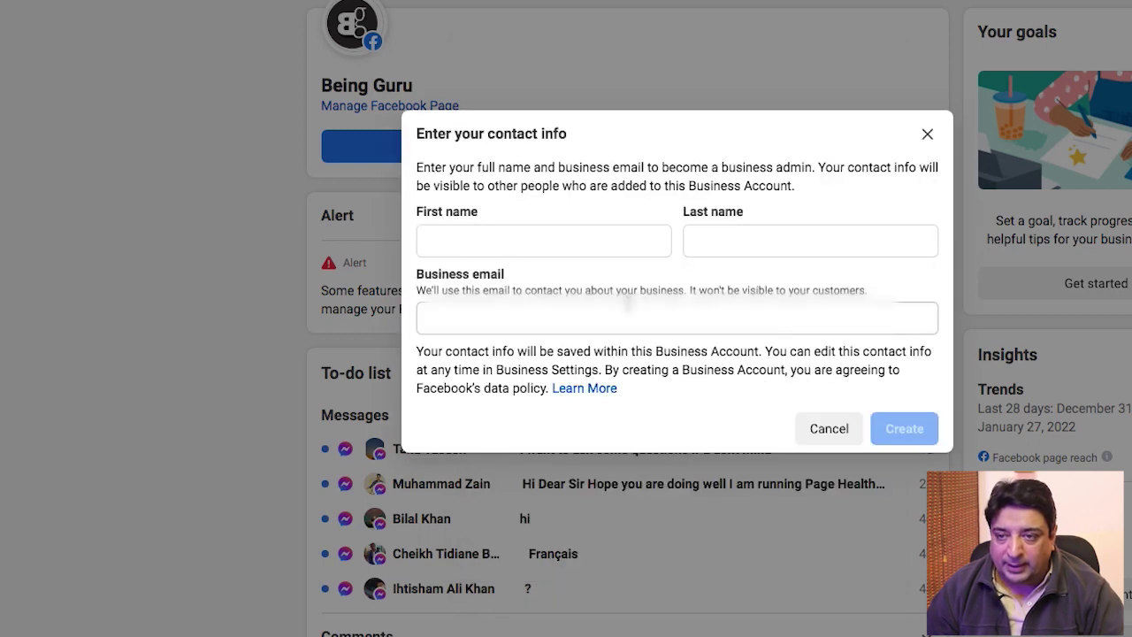
Step: Enter the admin's first name, last name and business email, then create the account
click(522, 241)
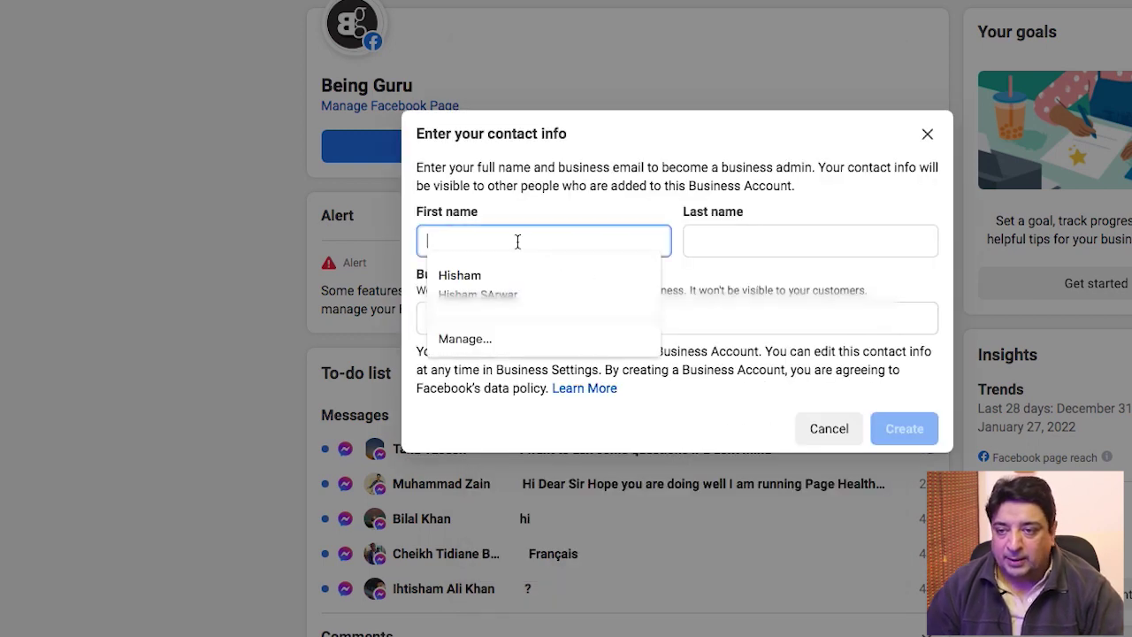
key(Tab)
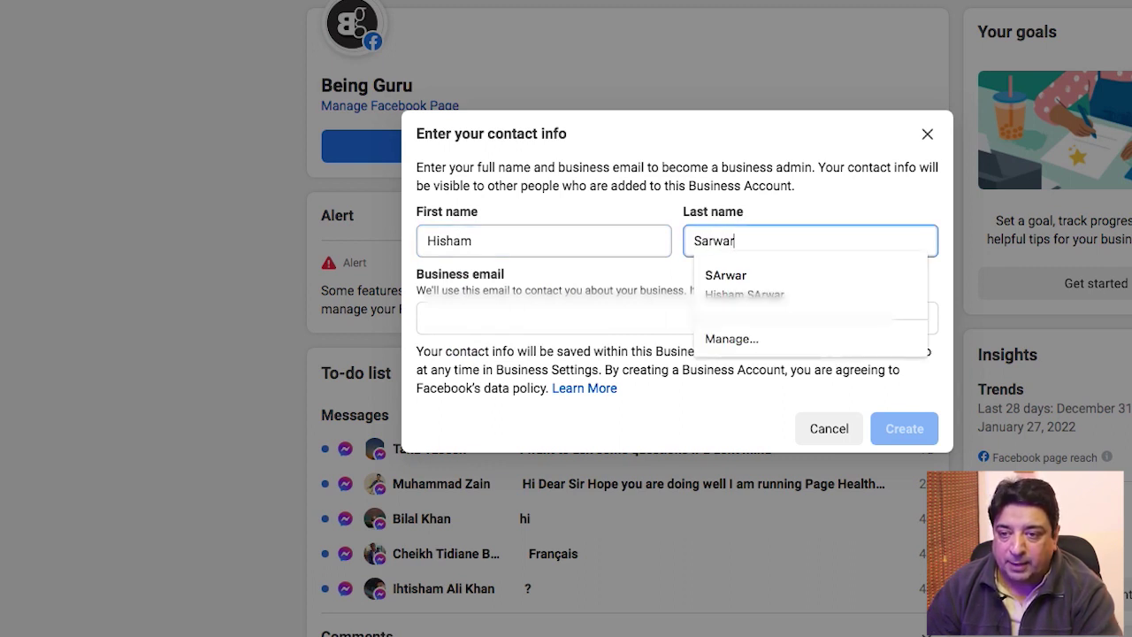
key(Tab)
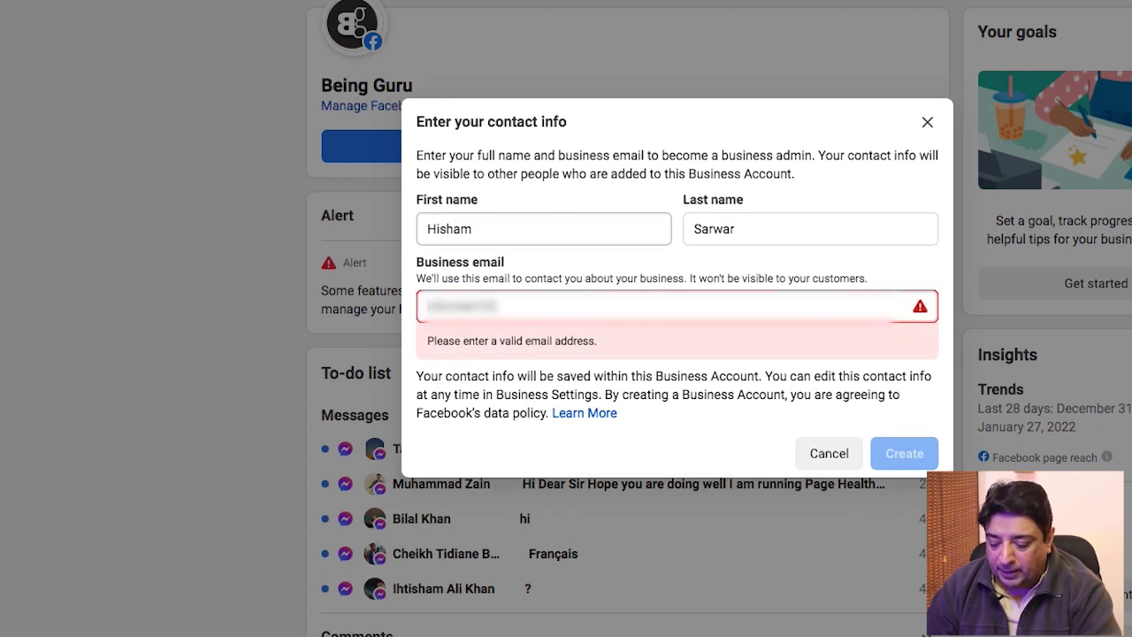
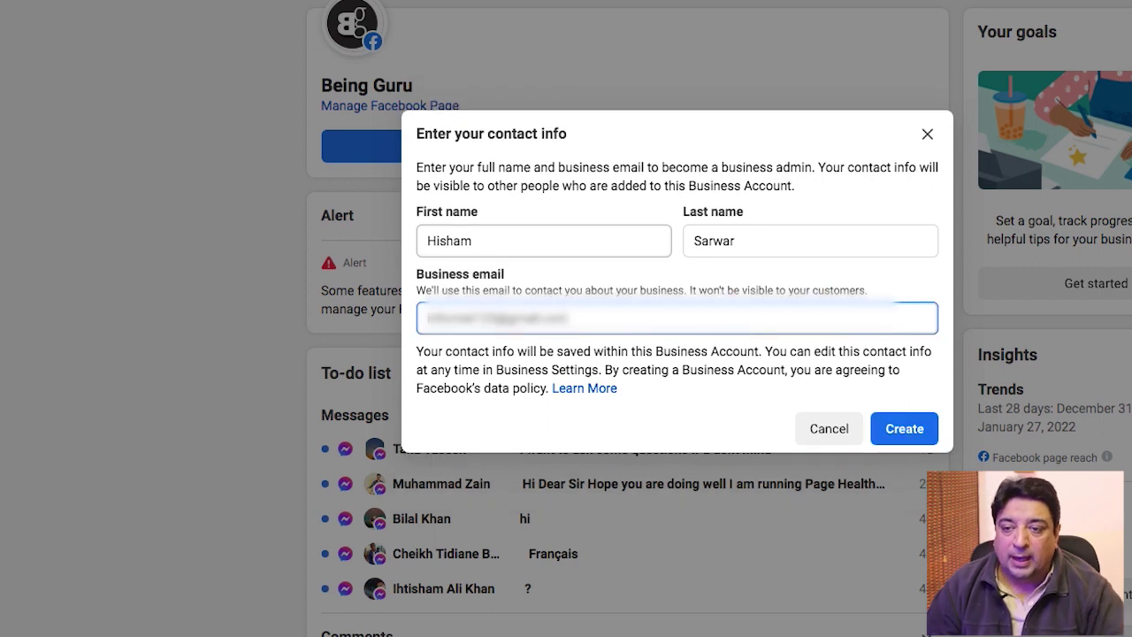
click(905, 431)
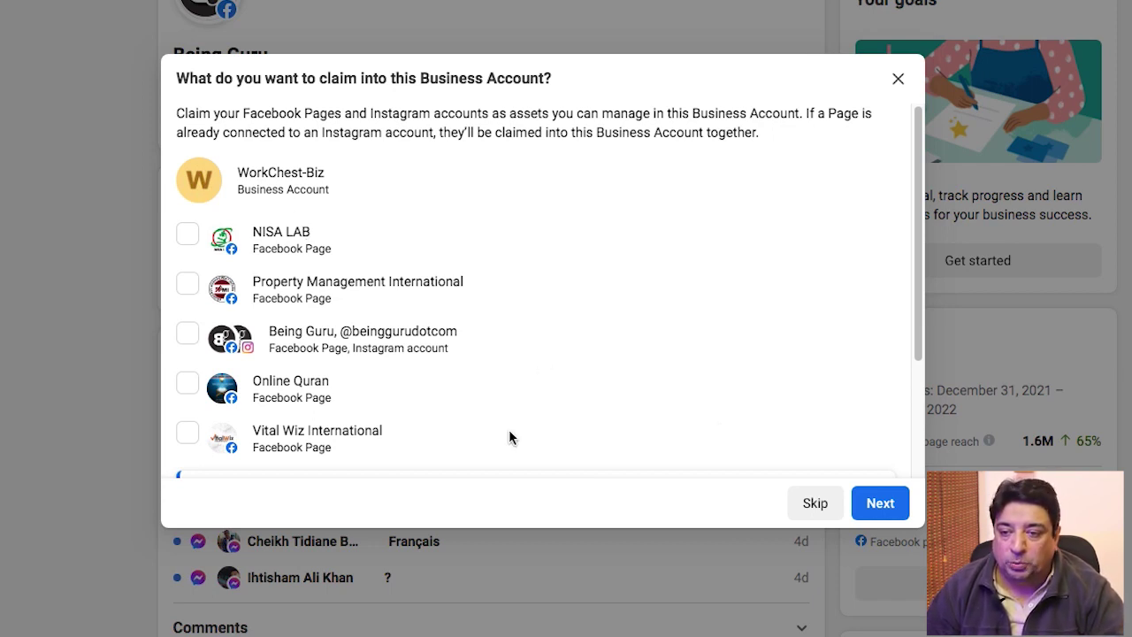
click(914, 312)
drag(913, 311, 912, 353)
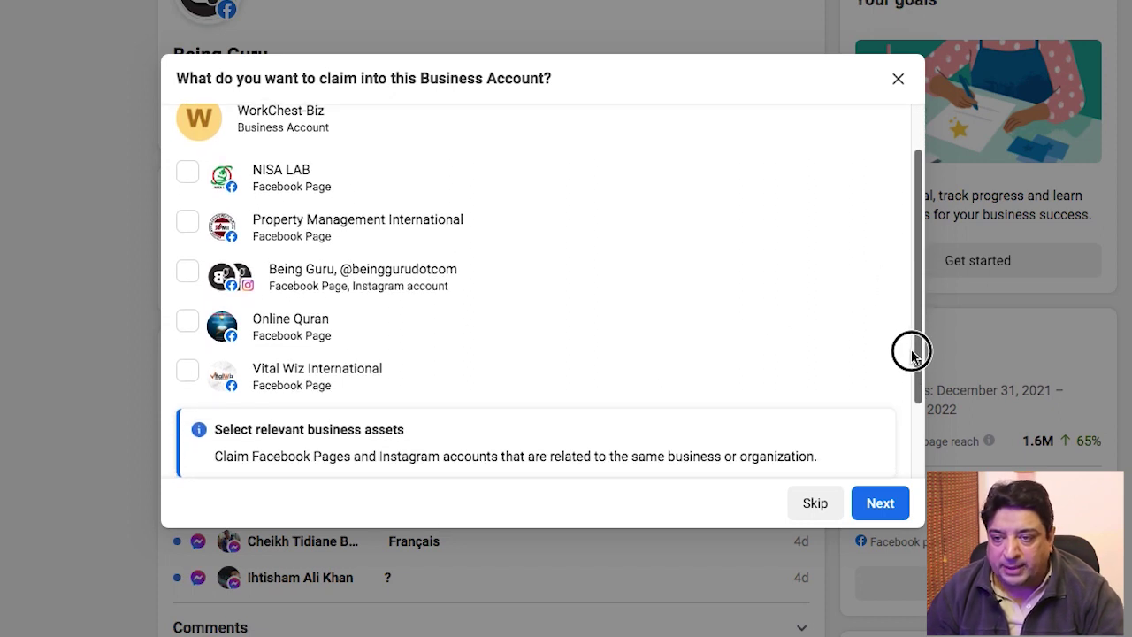
drag(912, 353, 910, 309)
click(187, 329)
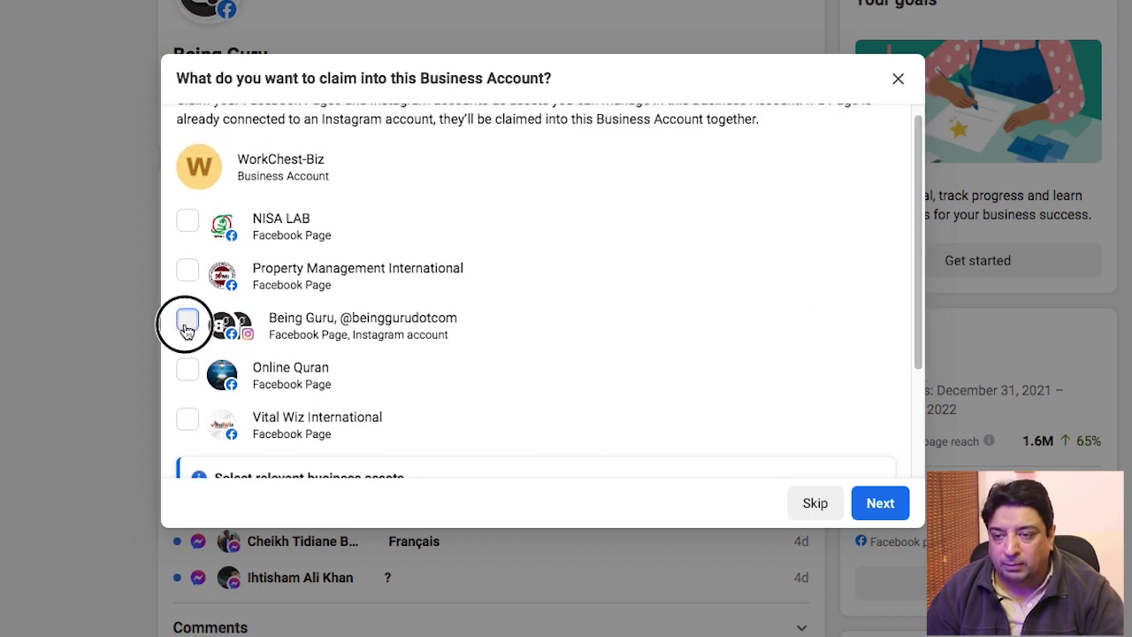
drag(917, 252, 919, 376)
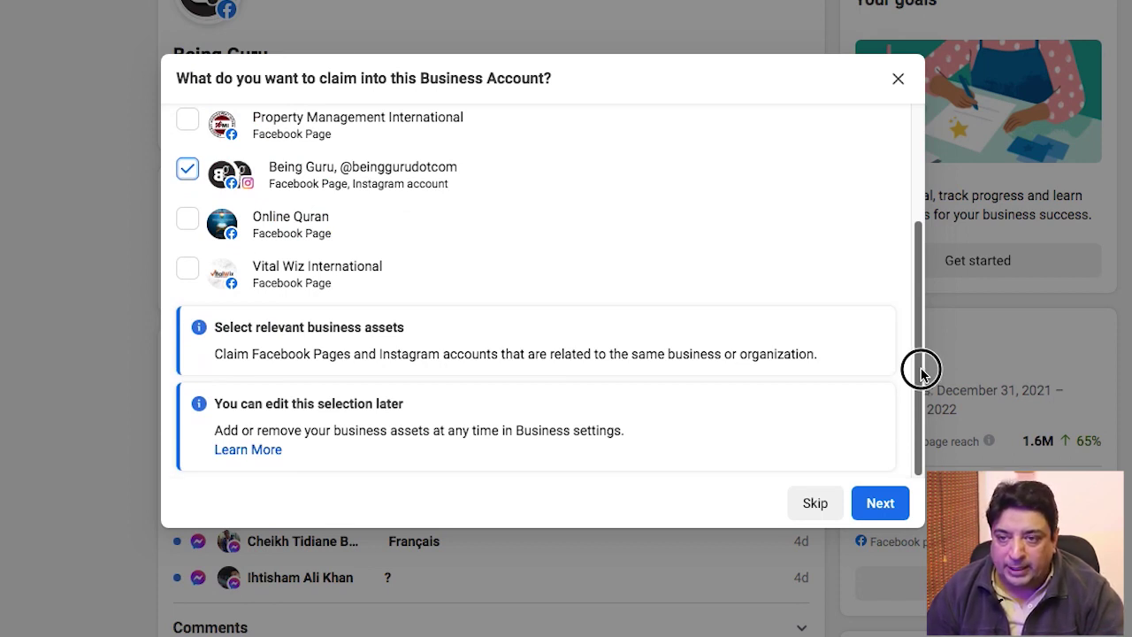
drag(919, 366, 923, 232)
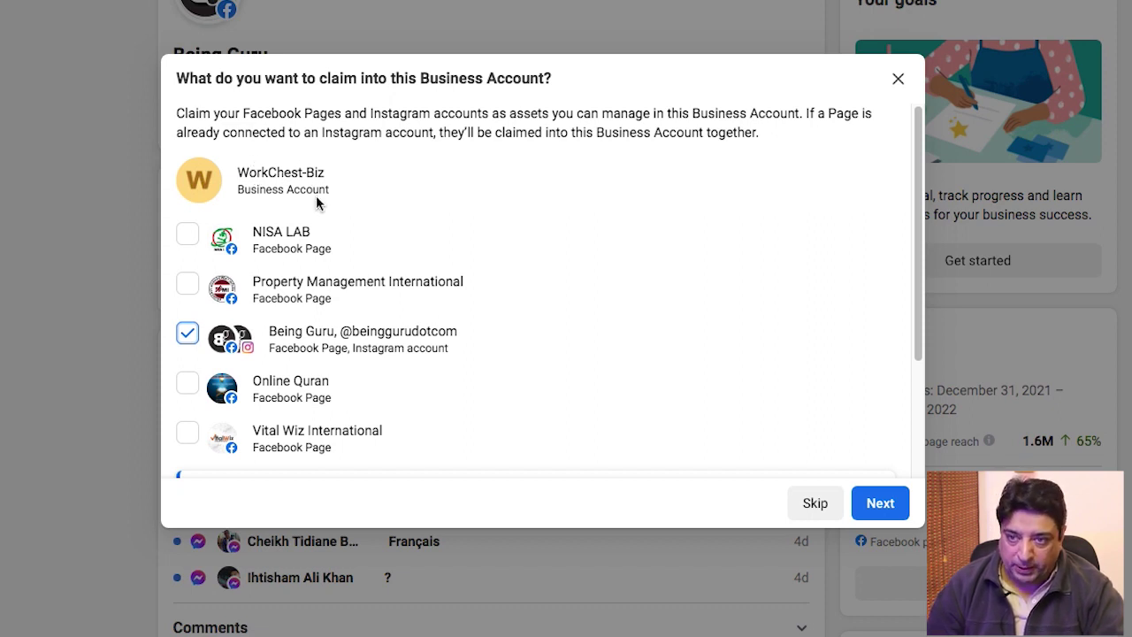
click(881, 504)
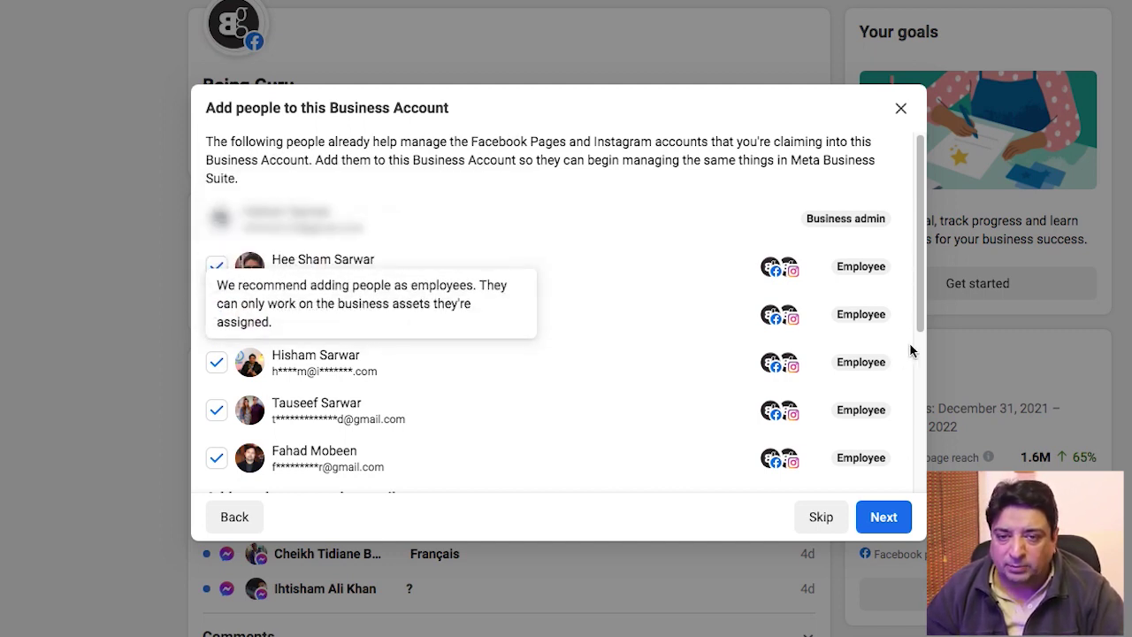
Step: Untick four of the suggested page helpers, keeping one as employee, and continue to review
drag(919, 320, 919, 336)
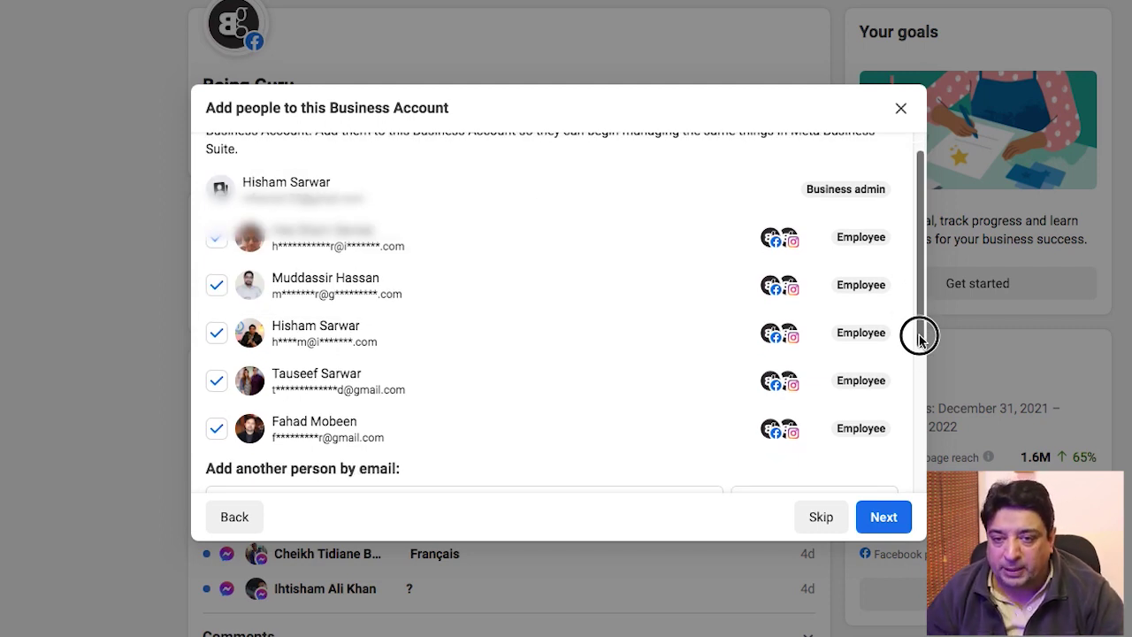
drag(920, 336, 915, 274)
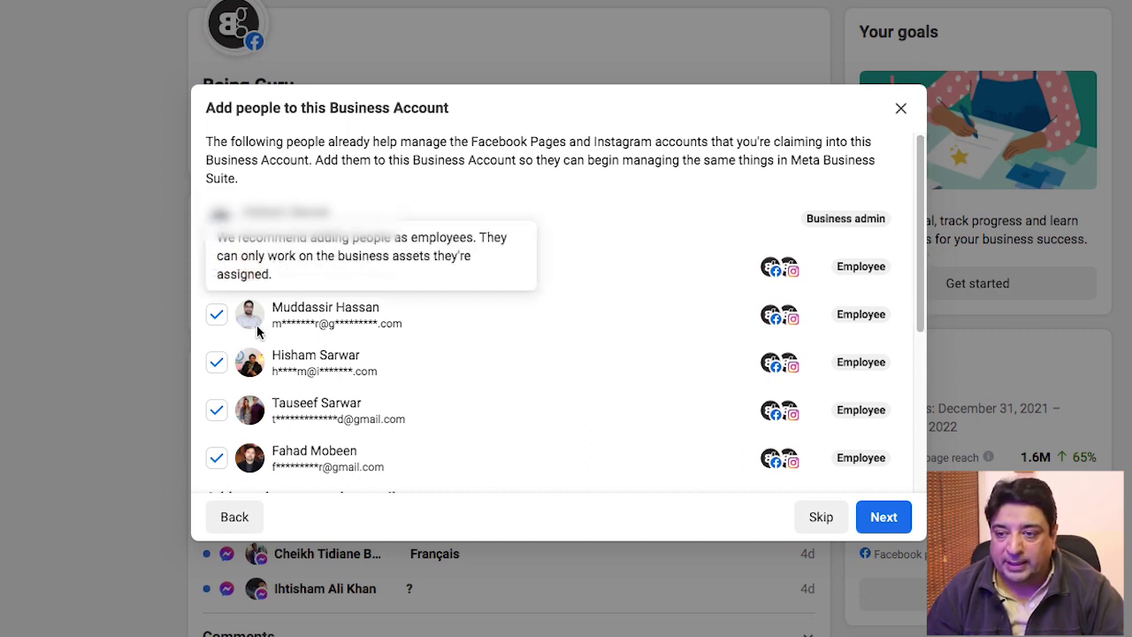
click(217, 313)
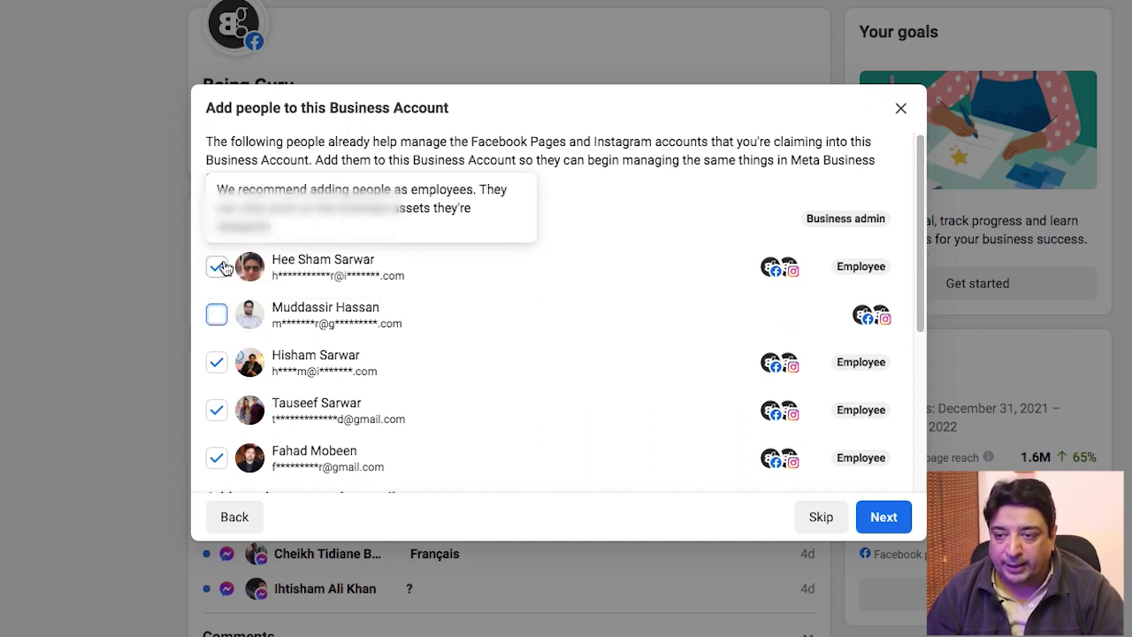
click(217, 266)
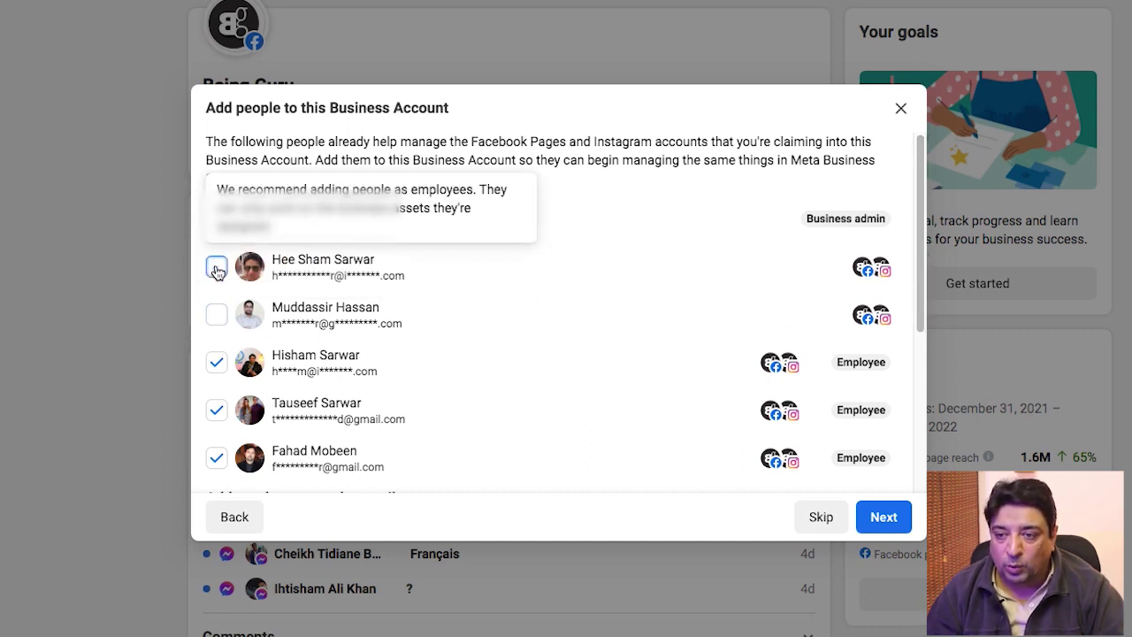
click(216, 409)
click(217, 457)
drag(921, 312, 920, 306)
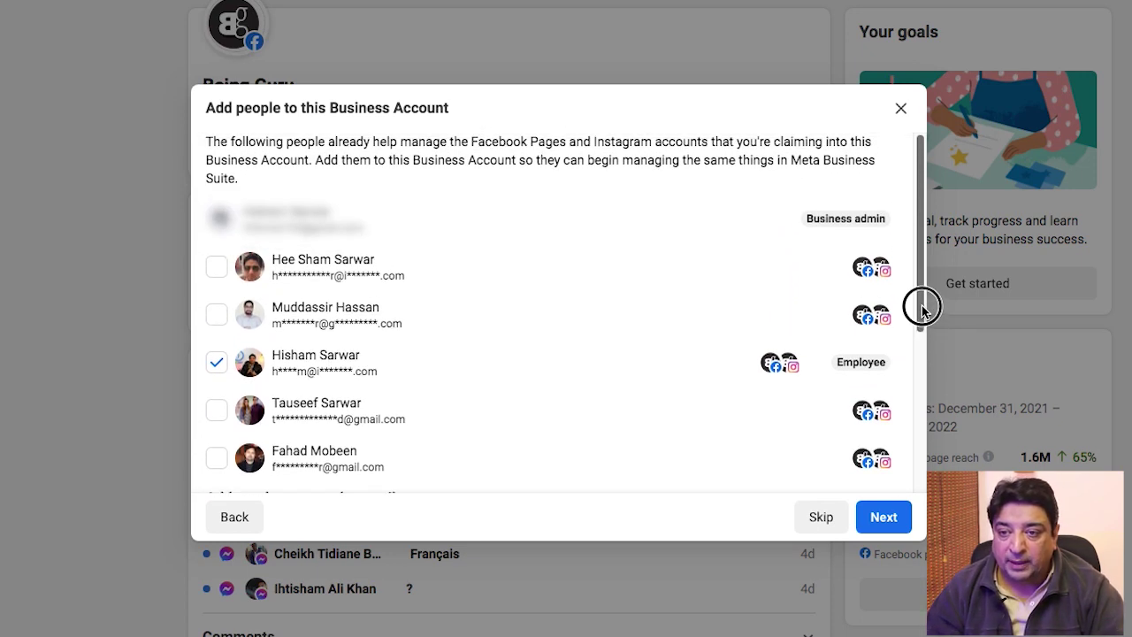
click(884, 517)
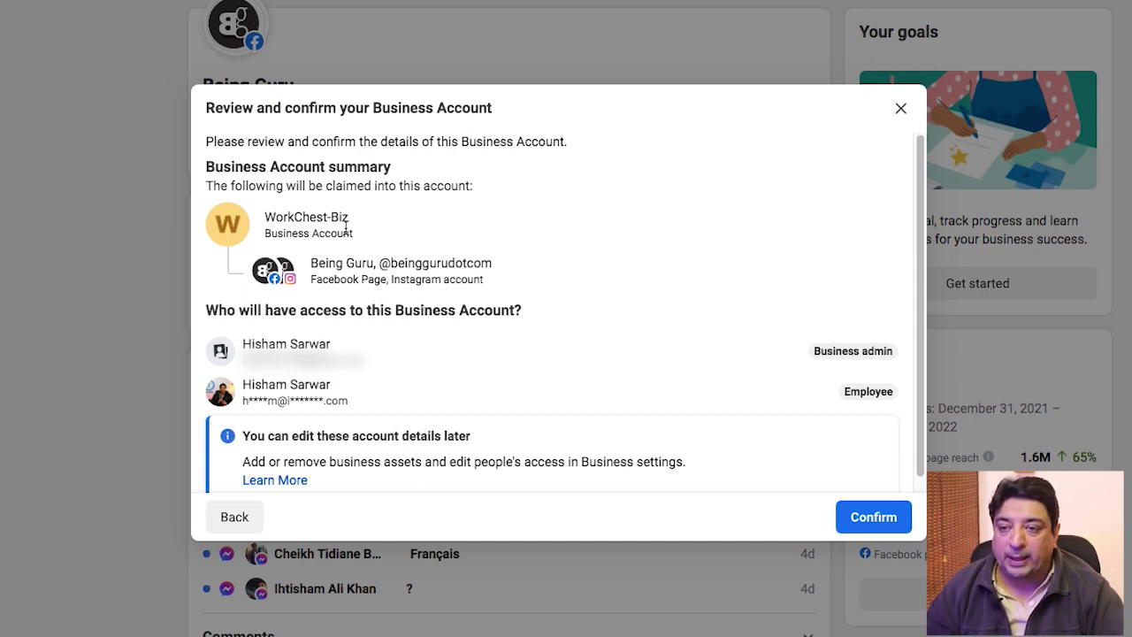
Step: Review the summary's WorkChest-Biz account name and Being Guru page name
click(267, 214)
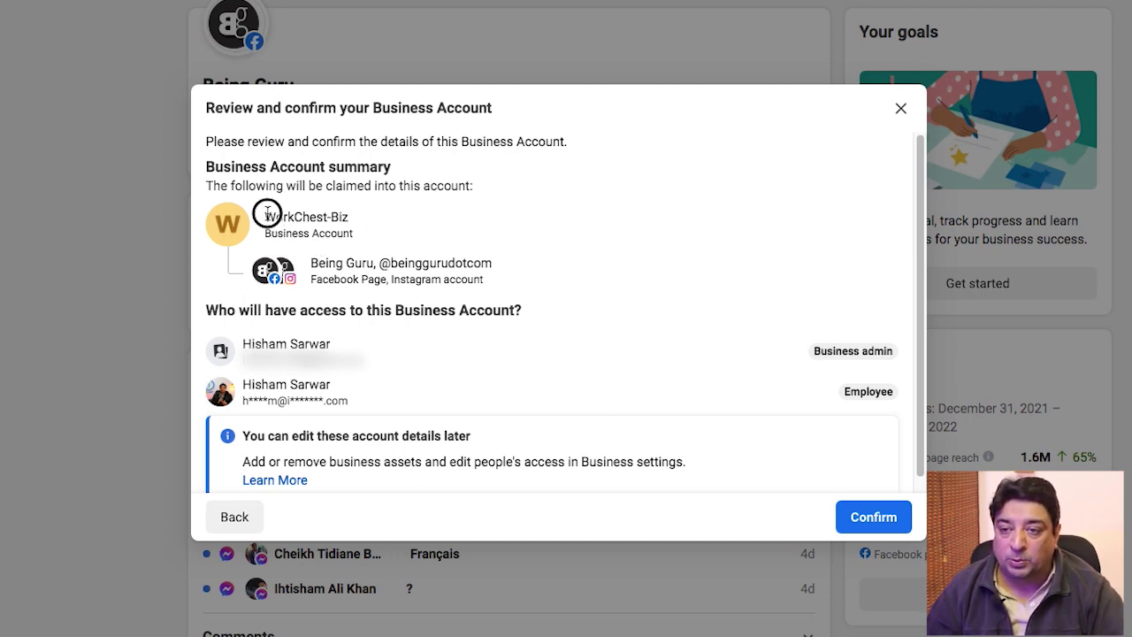
drag(267, 213, 379, 208)
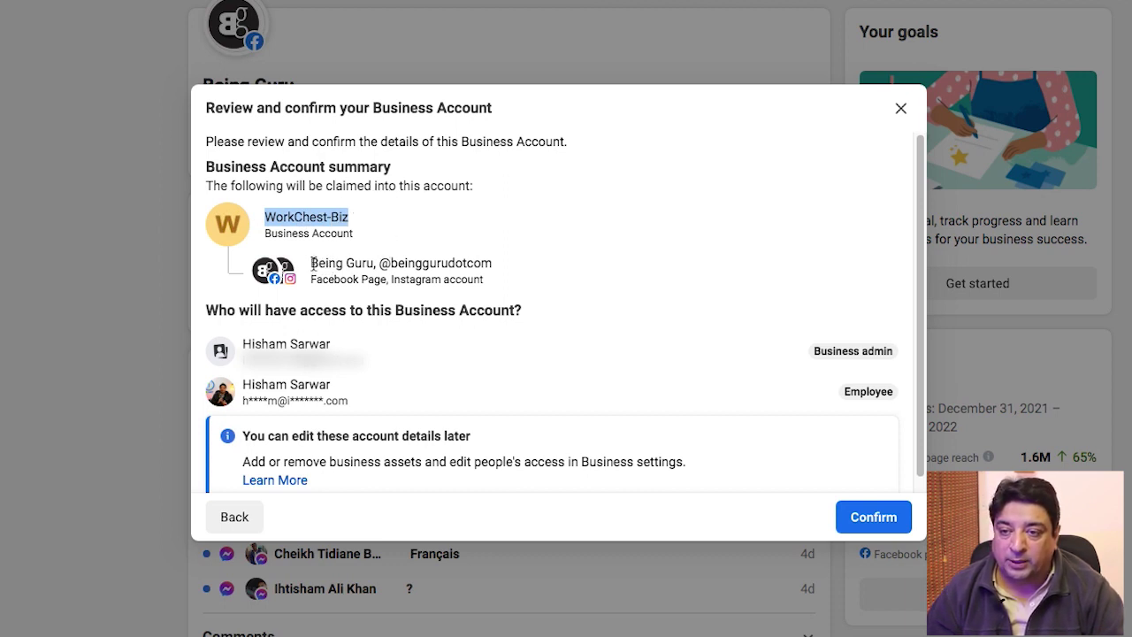
drag(313, 264, 399, 260)
click(463, 253)
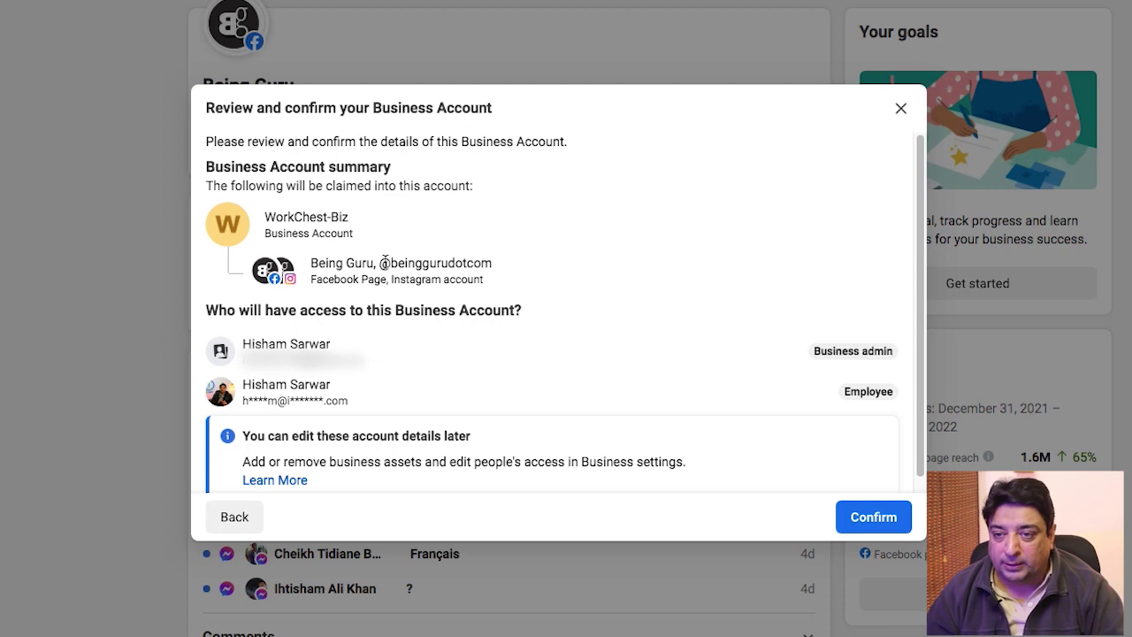
drag(389, 263, 525, 257)
Step: Check the Being Guru page and Instagram connection settings, then confirm creating the account
click(920, 238)
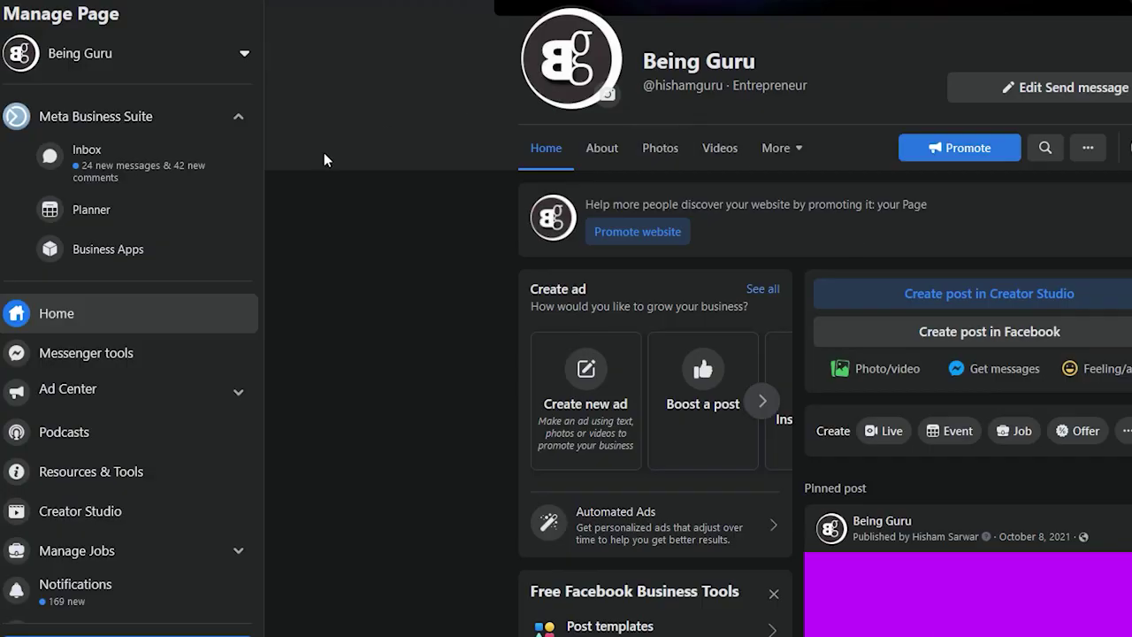
scroll(138, 551, down, 3)
click(67, 589)
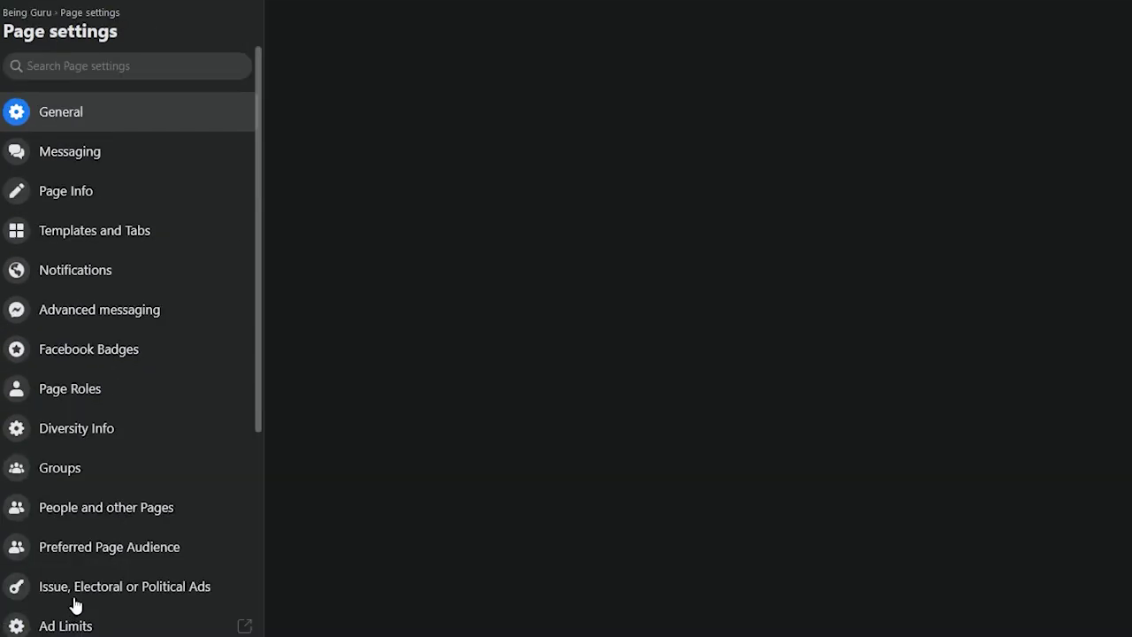
scroll(150, 431, down, 5)
click(74, 319)
scroll(985, 308, down, 5)
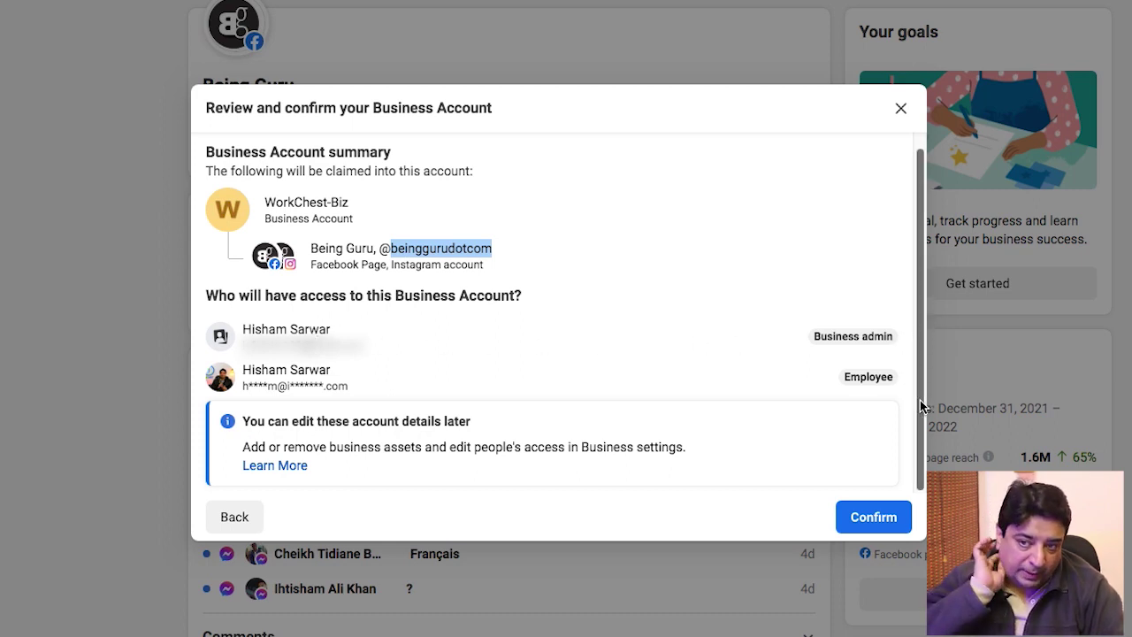
click(875, 522)
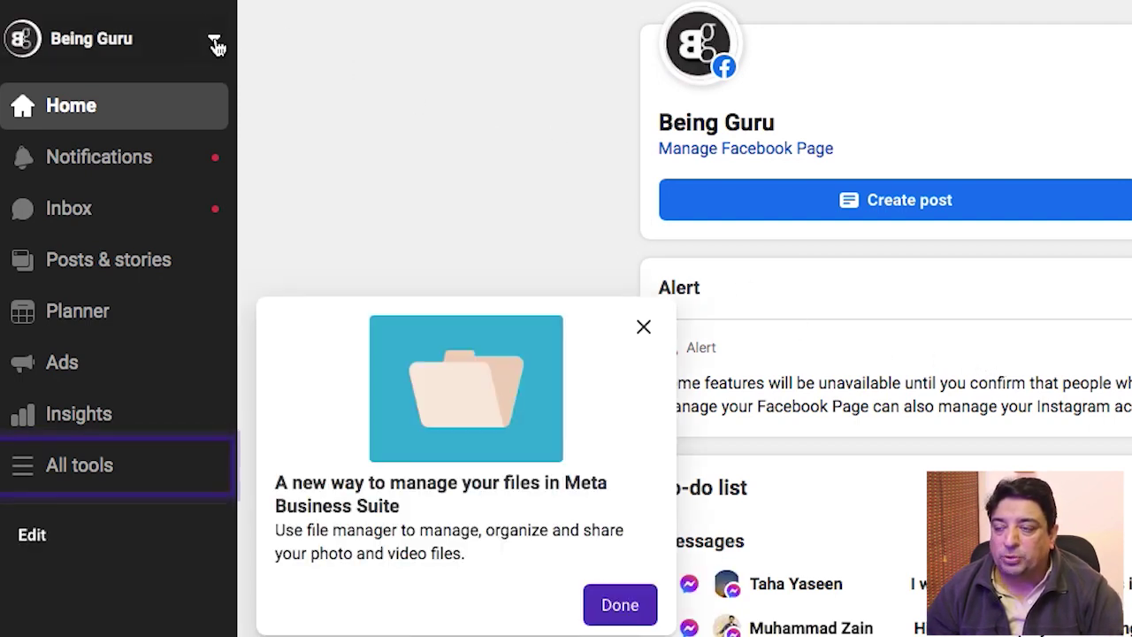
Step: Dismiss the file manager tip and open WorkChest-Biz's settings from the account switcher
click(216, 42)
click(217, 44)
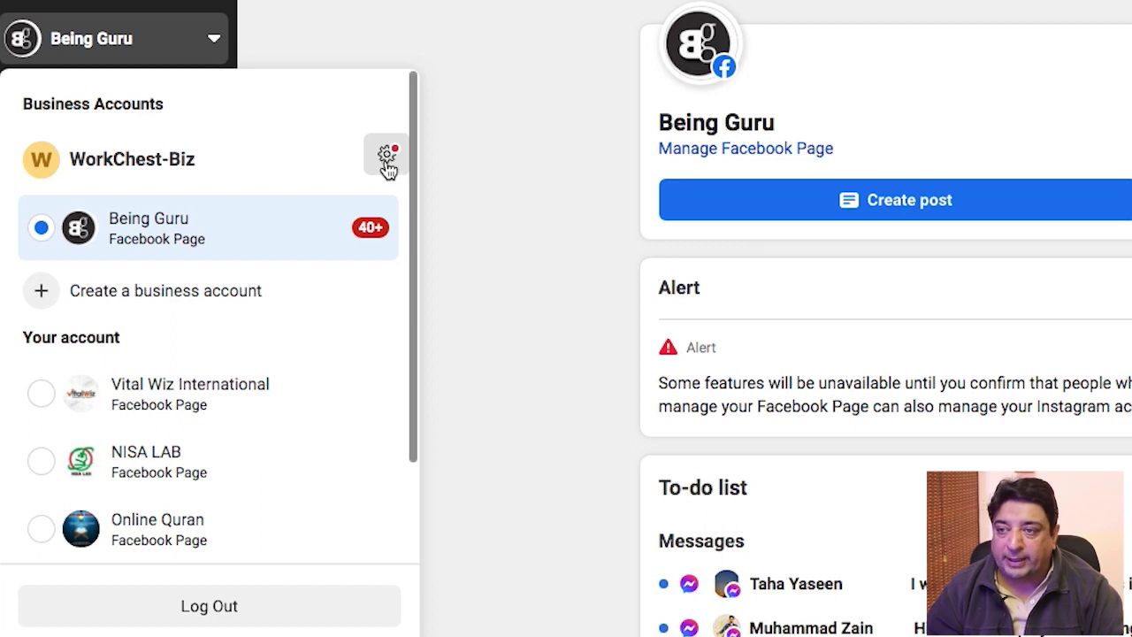
click(387, 165)
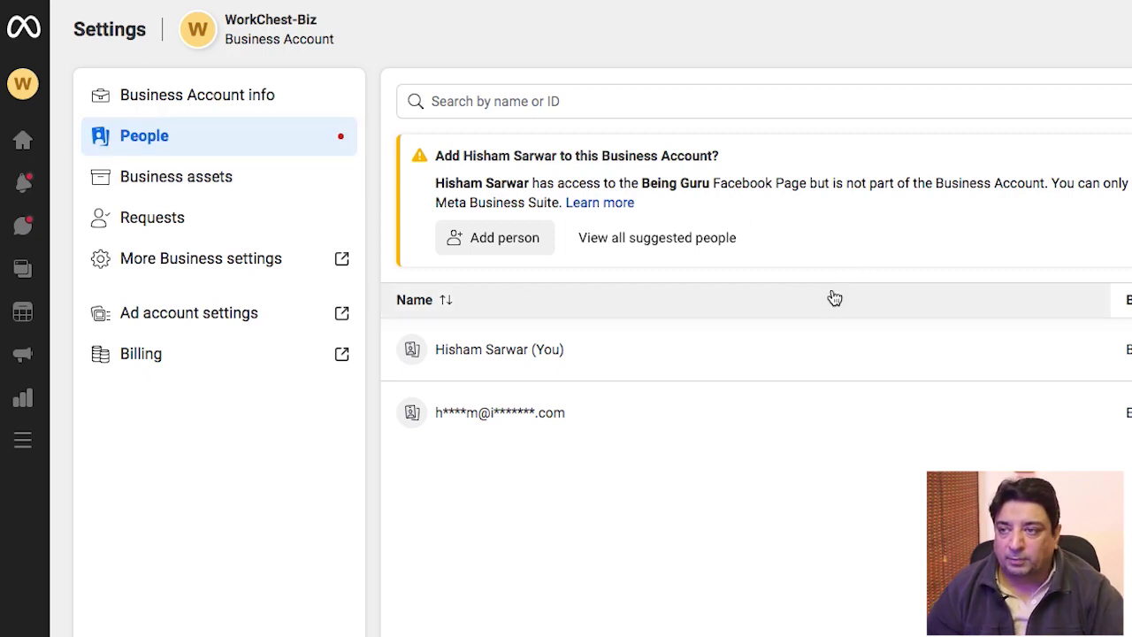
Step: Show WorkChest-Biz's Business Account info and go to the full Business settings
click(213, 104)
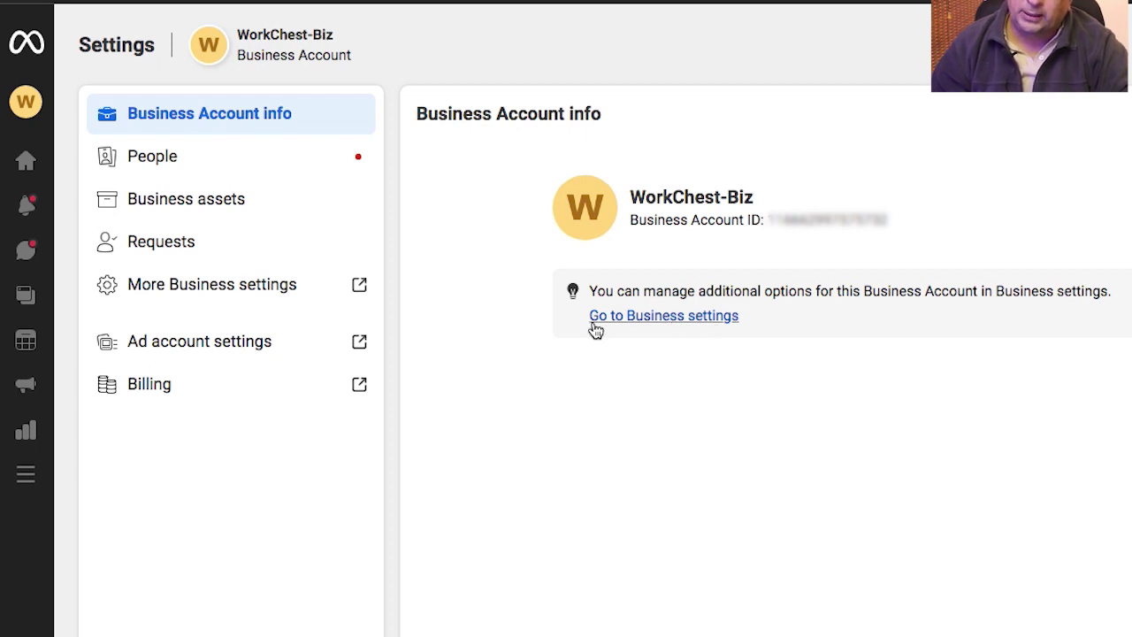
click(697, 315)
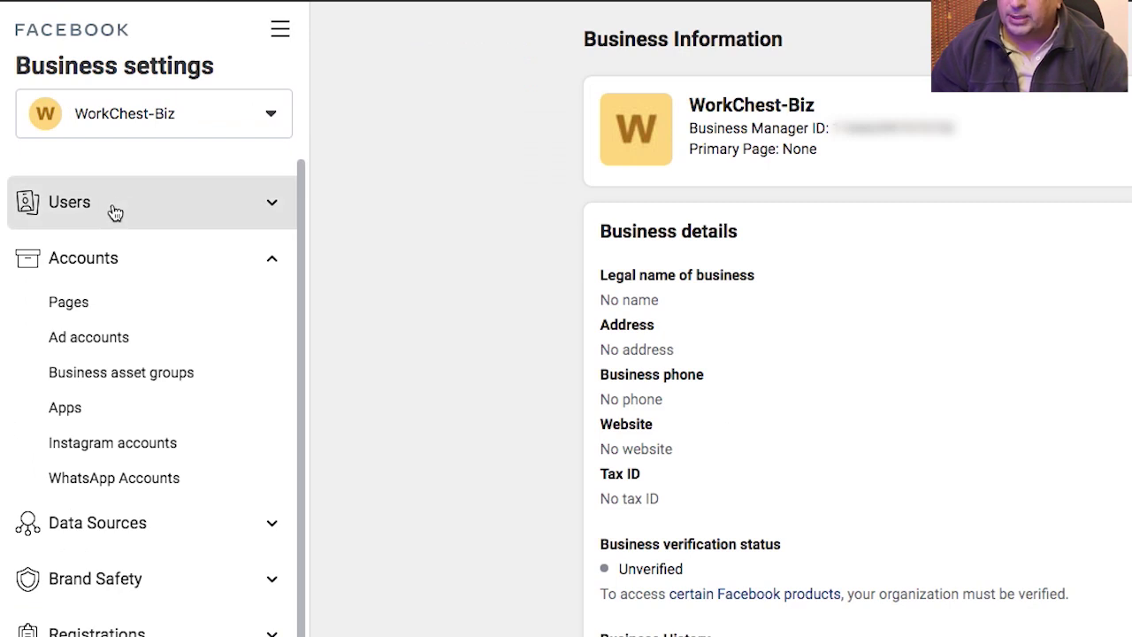
Step: View the business's people and its Being Guru page details
click(115, 212)
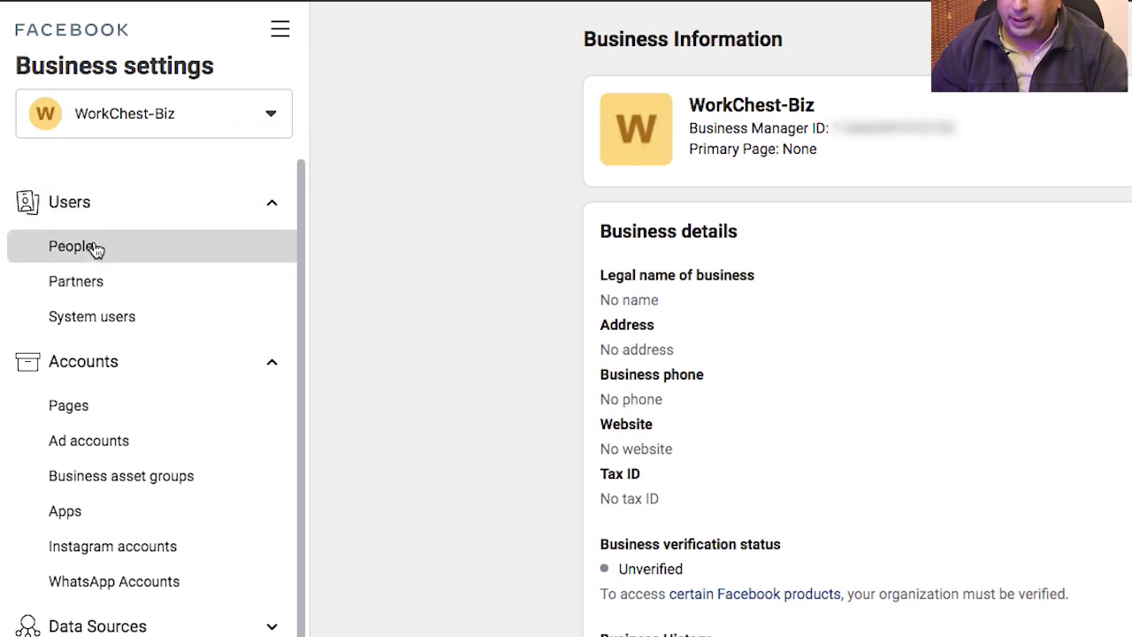
click(96, 249)
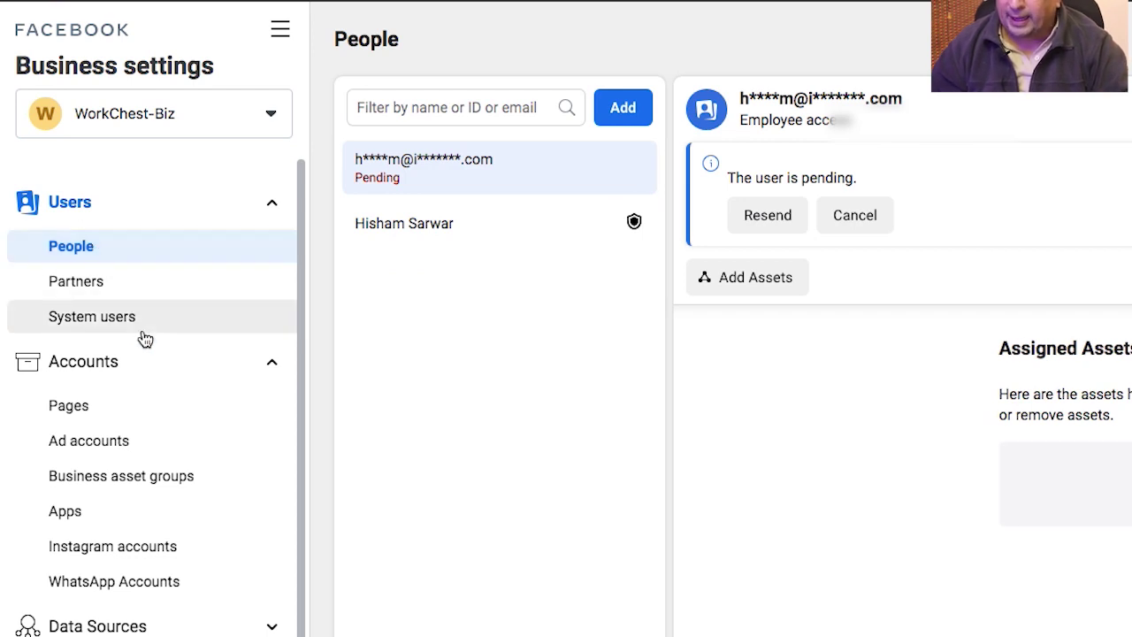
click(138, 423)
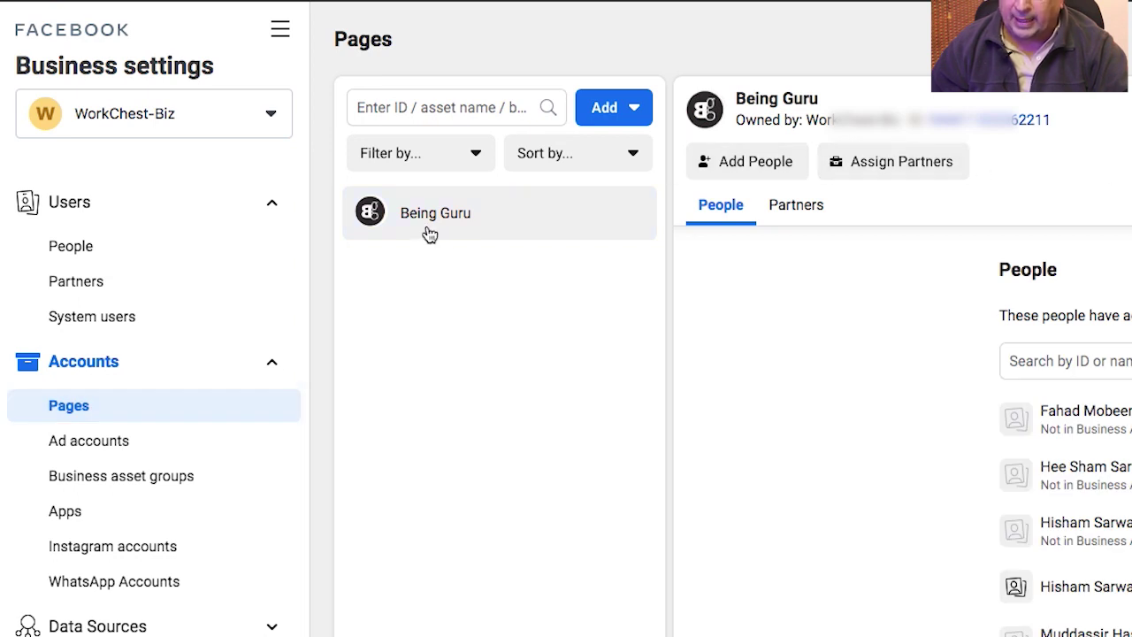
click(429, 231)
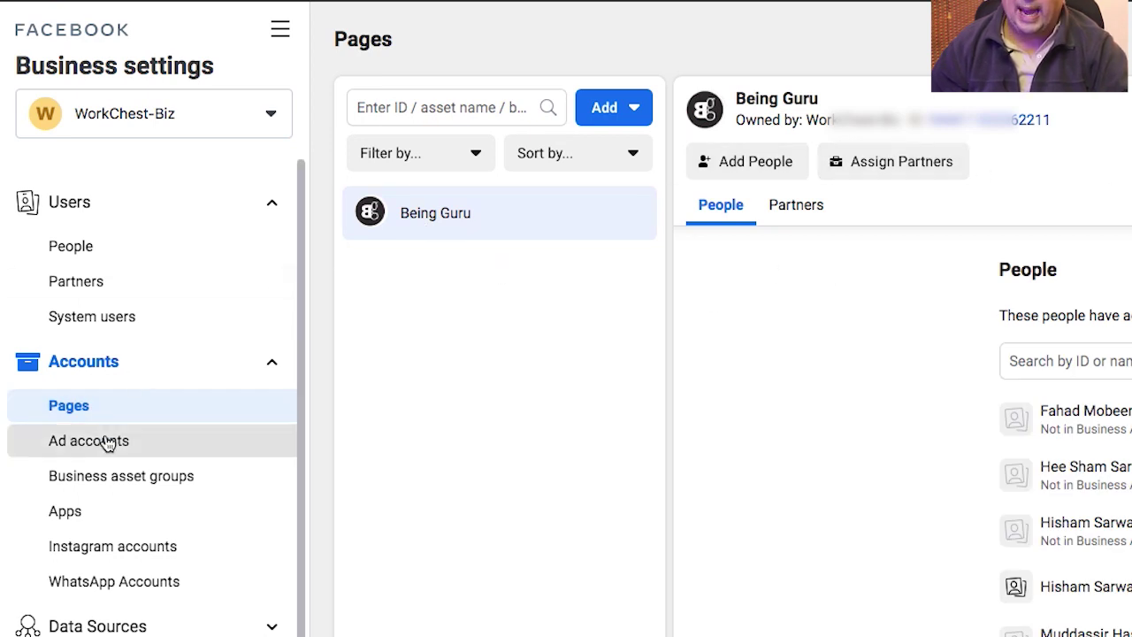
Step: Check the empty Ad accounts list, then expand Data Sources and open Payment Methods
click(125, 455)
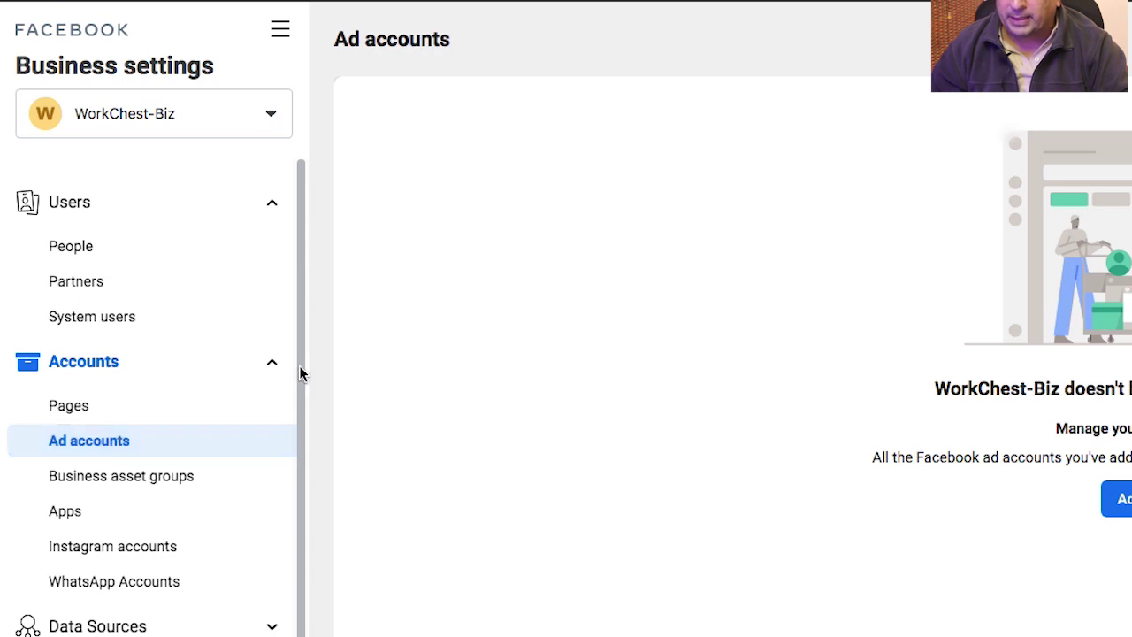
drag(295, 366, 195, 493)
click(195, 494)
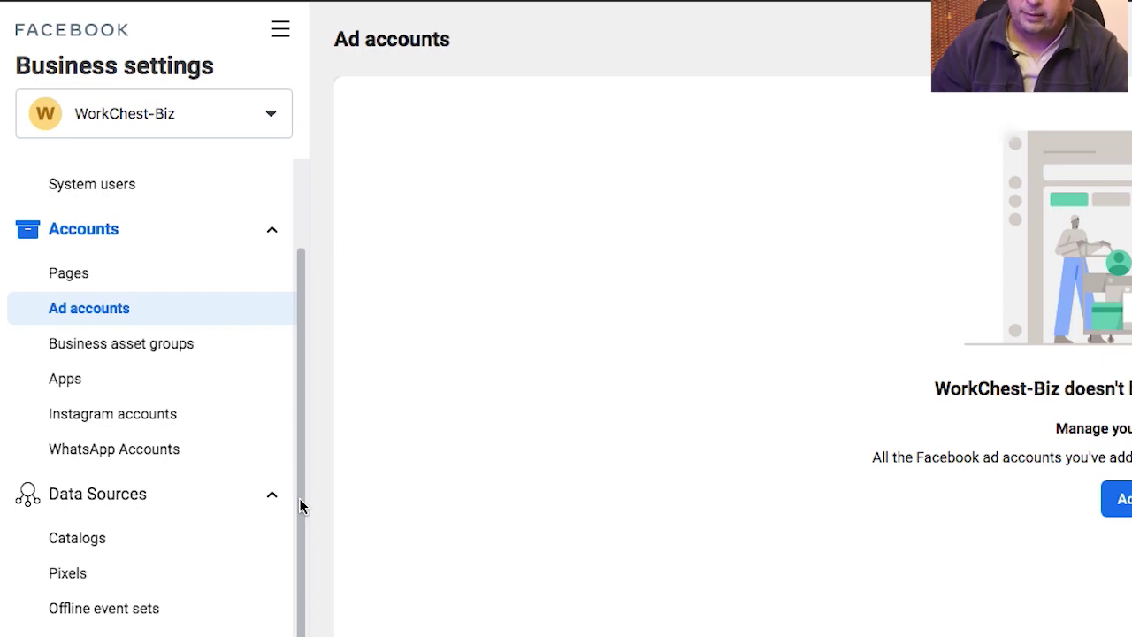
scroll(301, 531, down, 10)
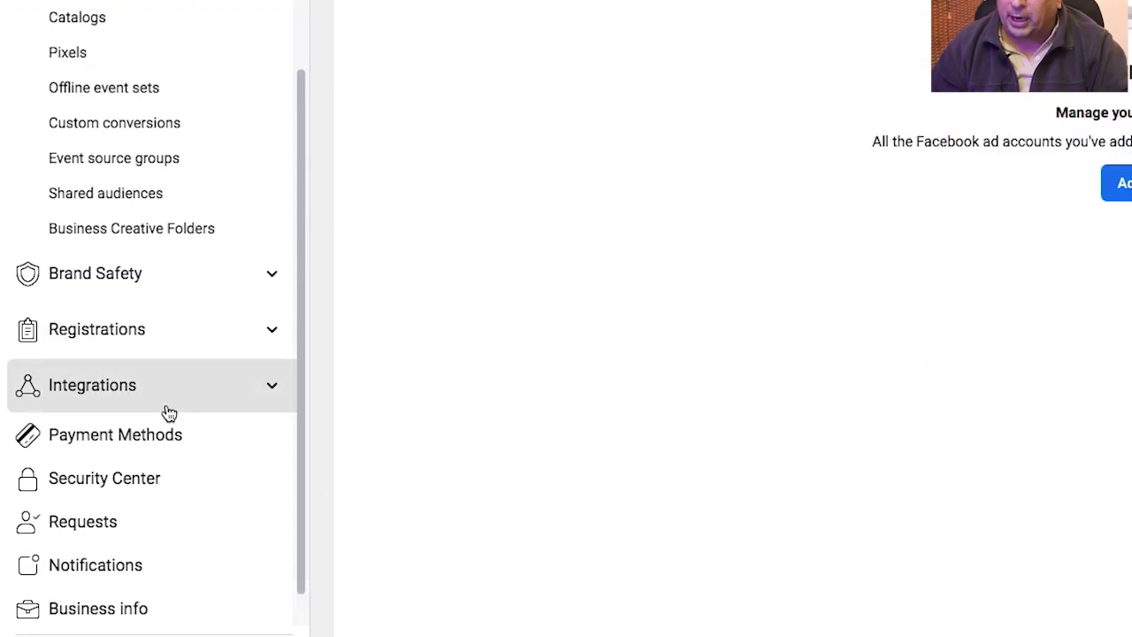
click(172, 434)
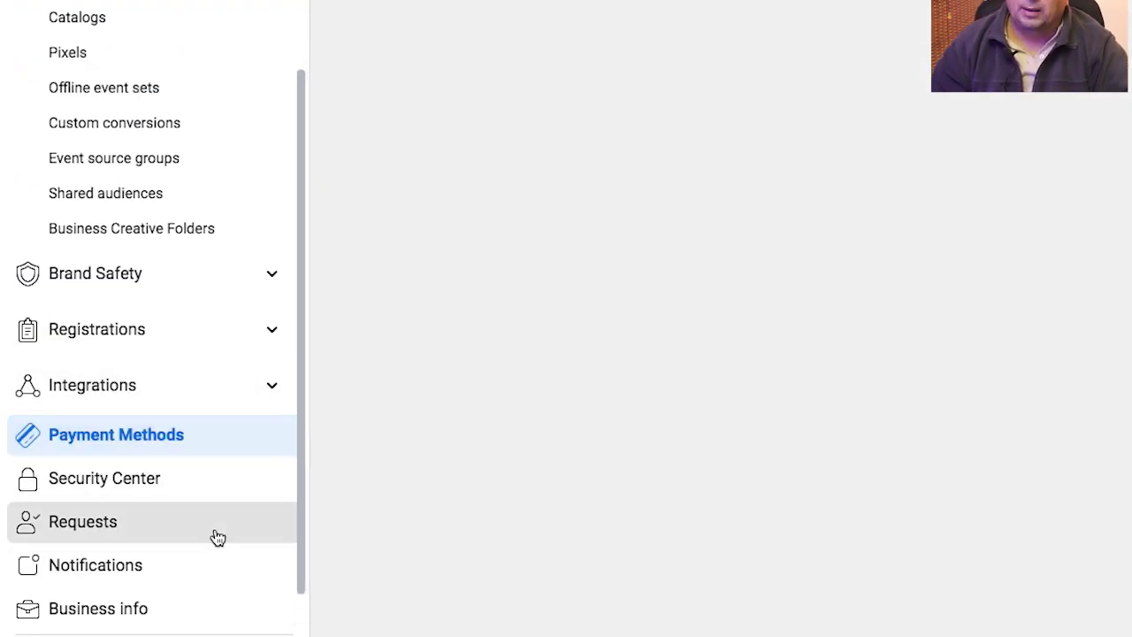